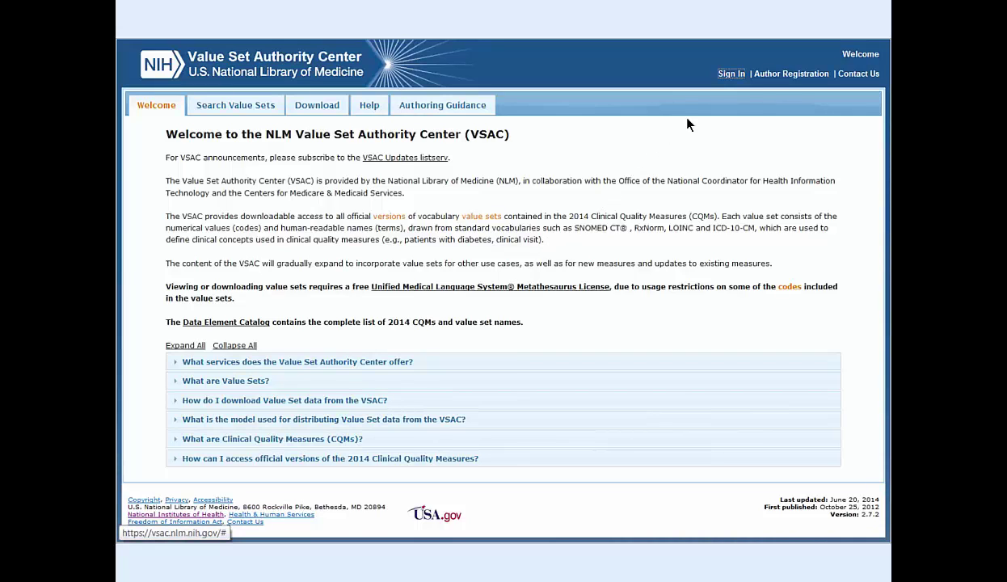
Step: Sign in to VSAC with the UMLS account username and password
{"action": "left_click", "coordinate": [731, 73]}
{"action": "type", "text": "um"}
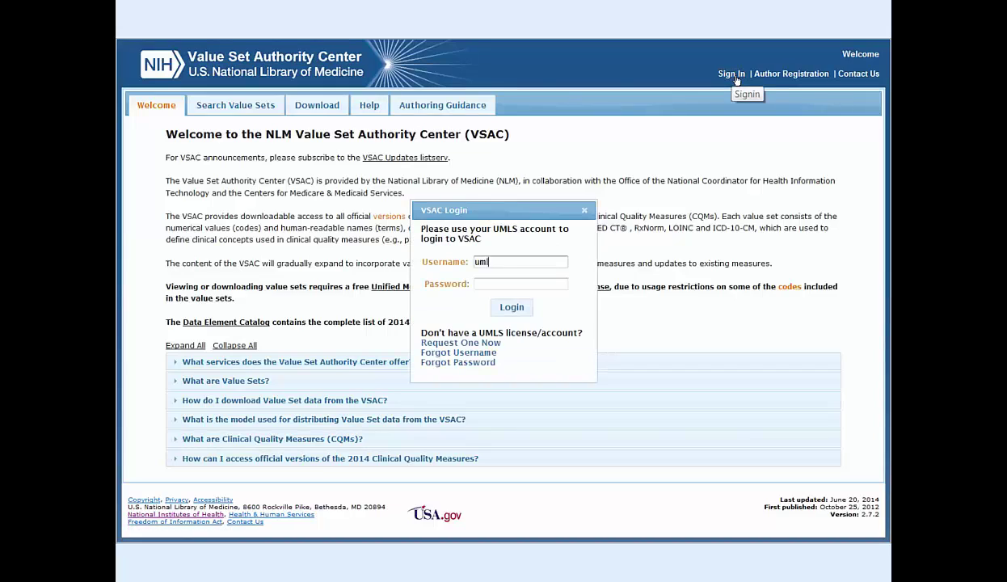
{"action": "type", "text": "lsguest"}
{"action": "key", "text": "Tab"}
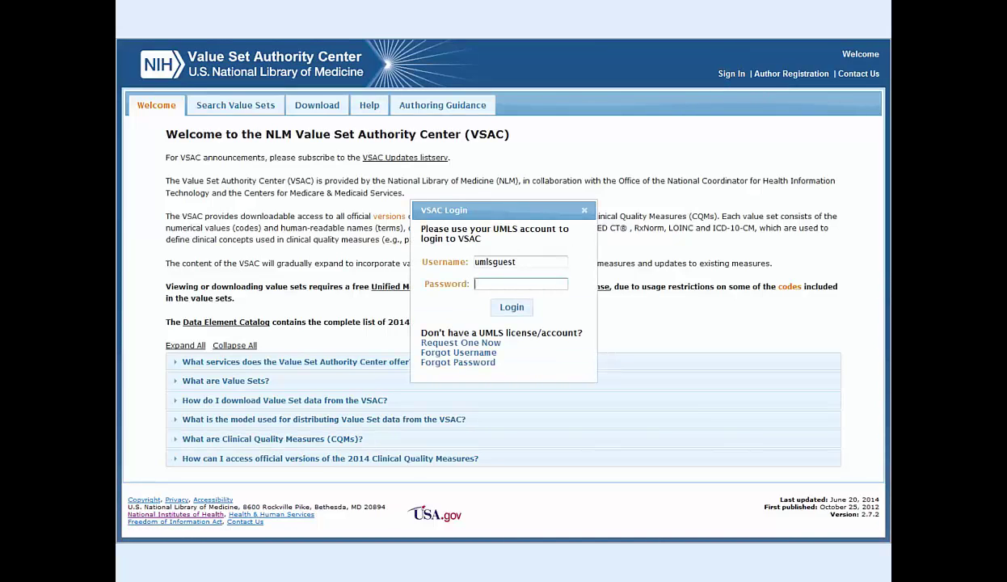
{"action": "type", "text": "•••••••••••"}
{"action": "key", "text": "Tab"}
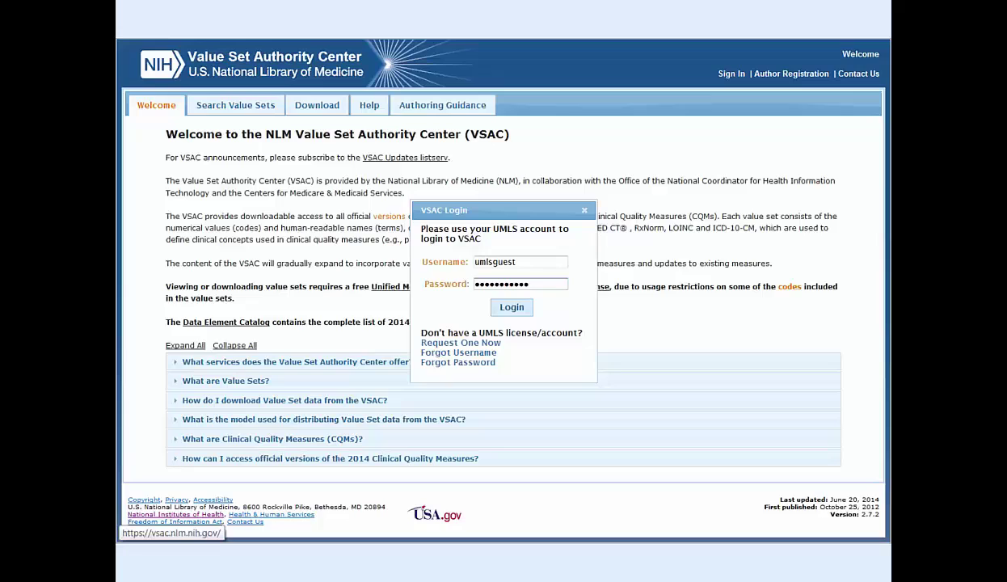
{"action": "key", "text": "Tab"}
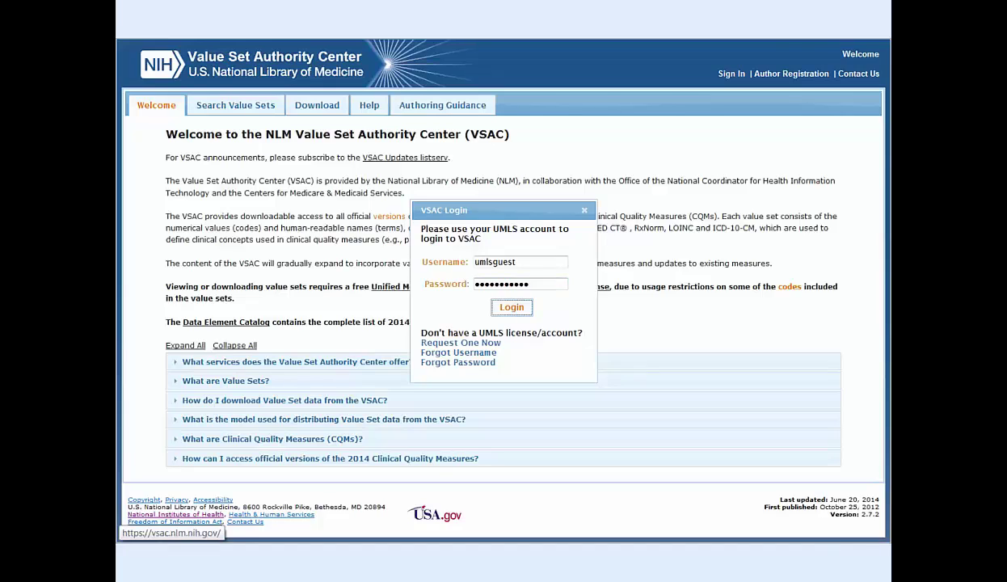
{"action": "key", "text": "Return"}
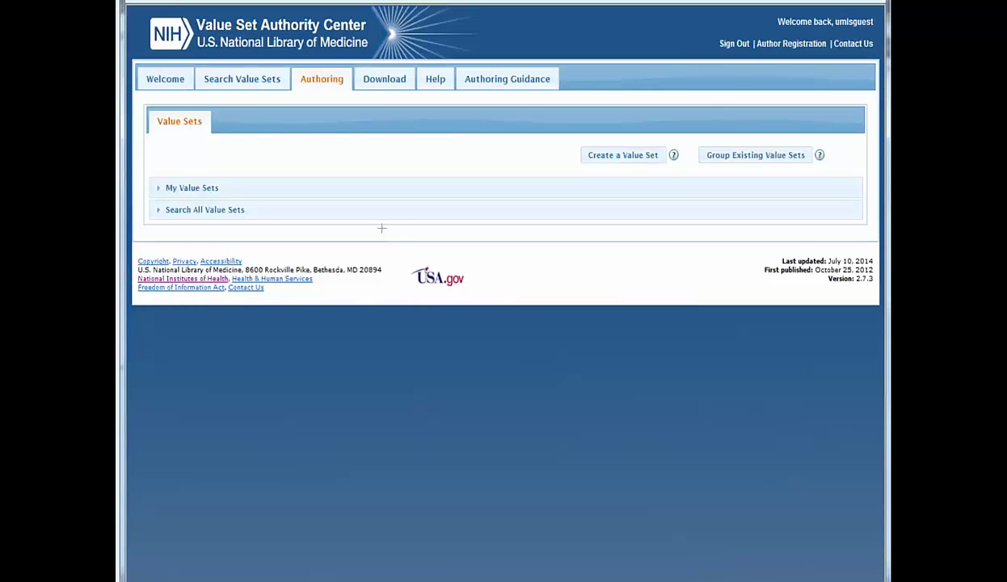
Step: Expand My Value Sets on the Authoring tab to list the Immunoglobulins Demo value set
{"action": "left_click", "coordinate": [216, 192]}
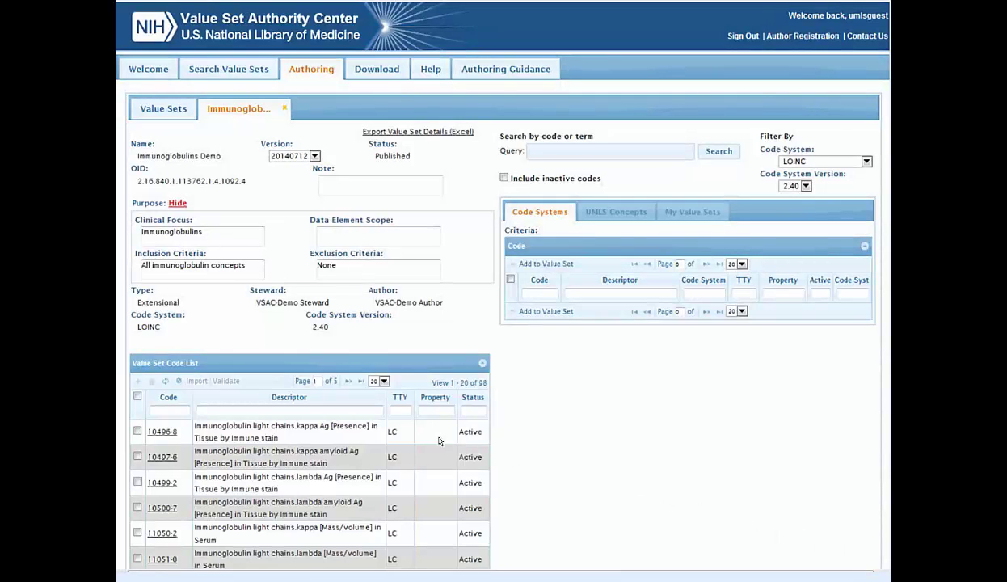
Step: Open code validation for Immunoglobulins Demo with the VSAC Auto Expansion profile selected
{"action": "left_click", "coordinate": [227, 386]}
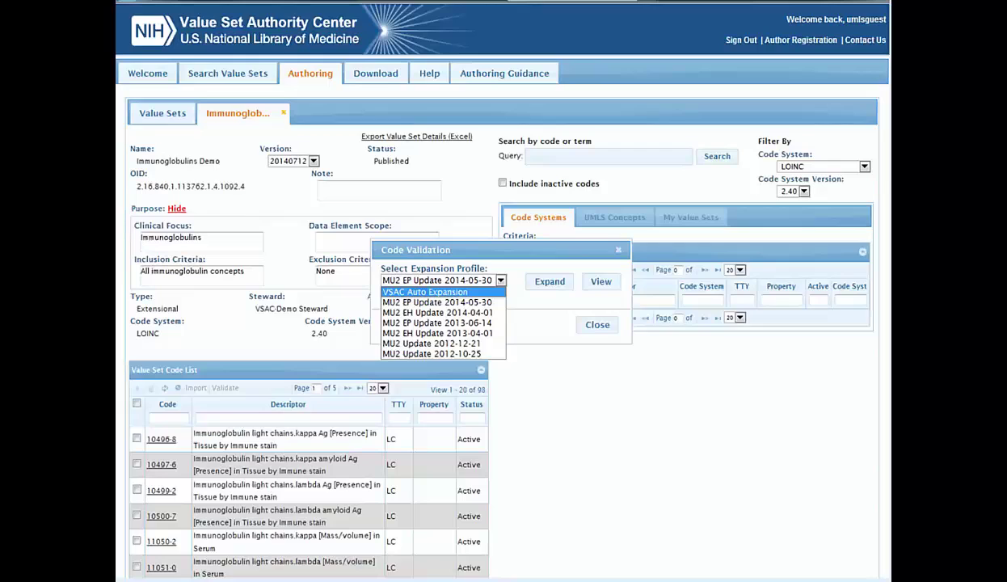
{"action": "key", "text": "Return"}
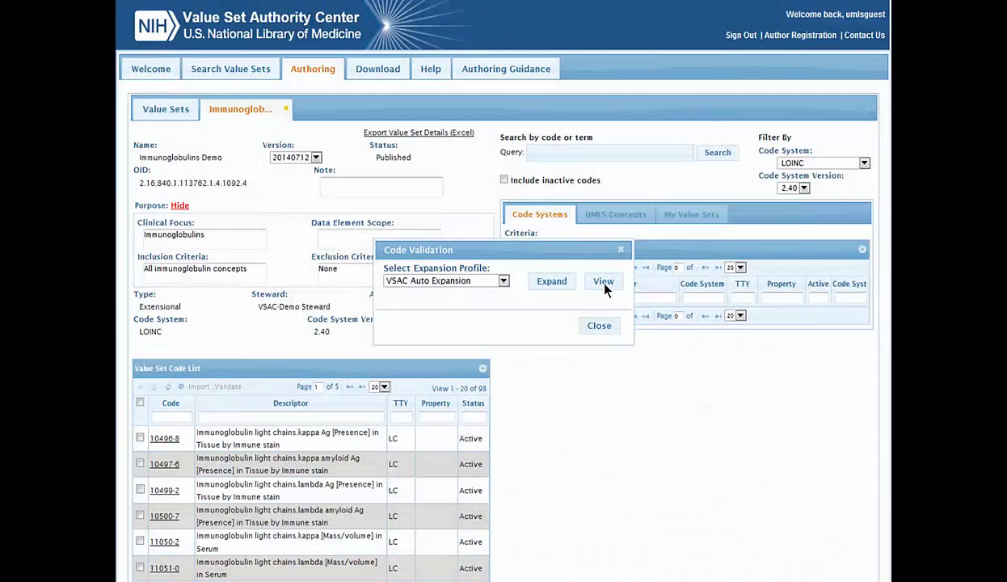
Step: Show the VSAC Auto Expansion profile's code system versions and legacy code settings
{"action": "left_click", "coordinate": [604, 283]}
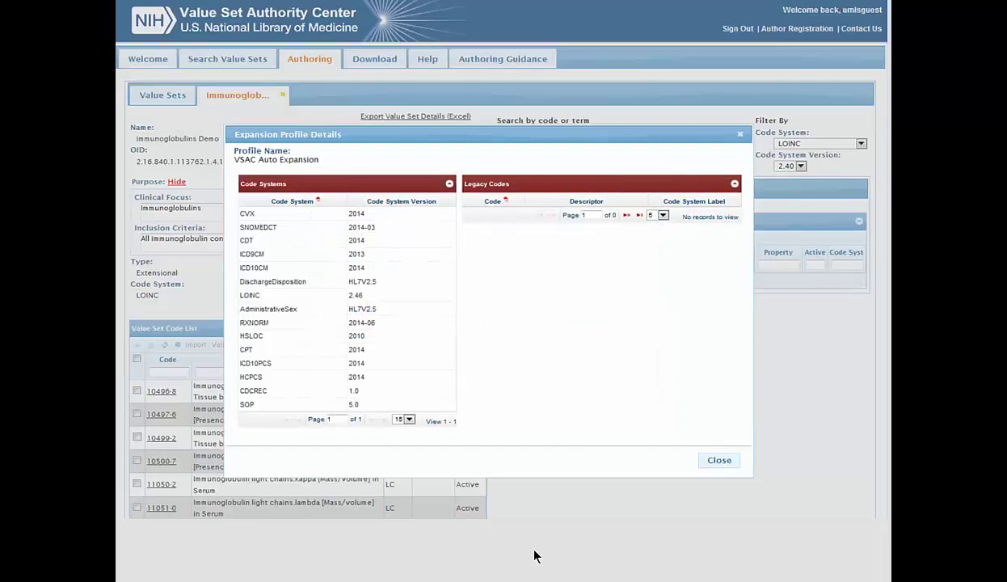
Step: Expand the value set's 98 codes against LOINC 2.46 to reveal remapped and inactive codes
{"action": "left_click", "coordinate": [724, 462]}
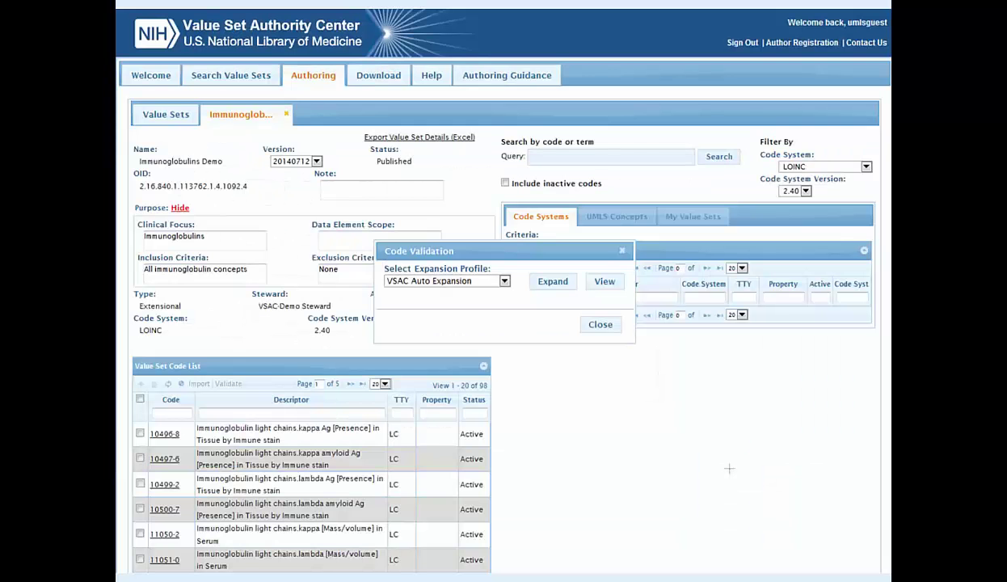
{"action": "left_click", "coordinate": [553, 282]}
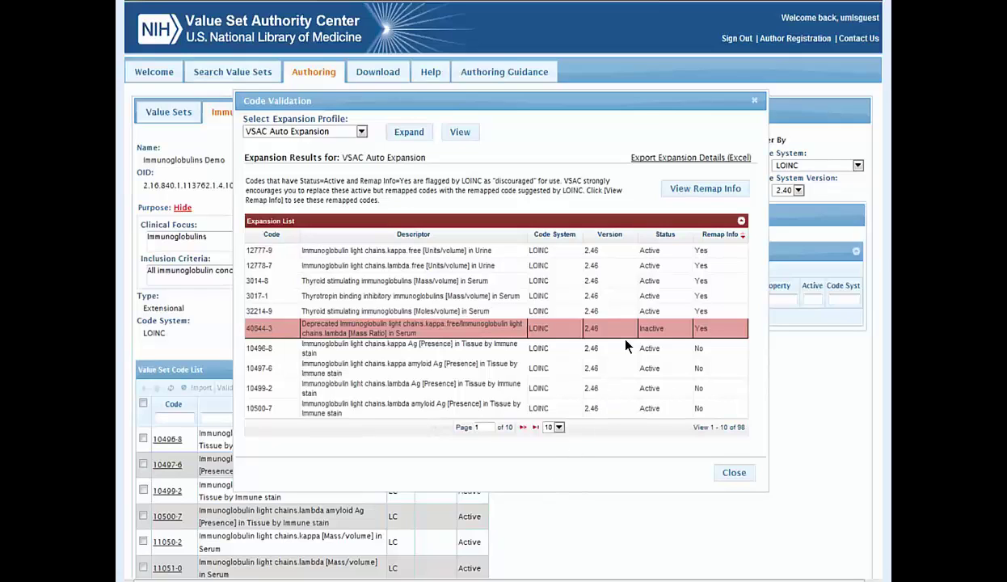
Step: View LOINC's remap info suggesting a replacement for inactive code 40844-3
{"action": "left_click", "coordinate": [703, 190]}
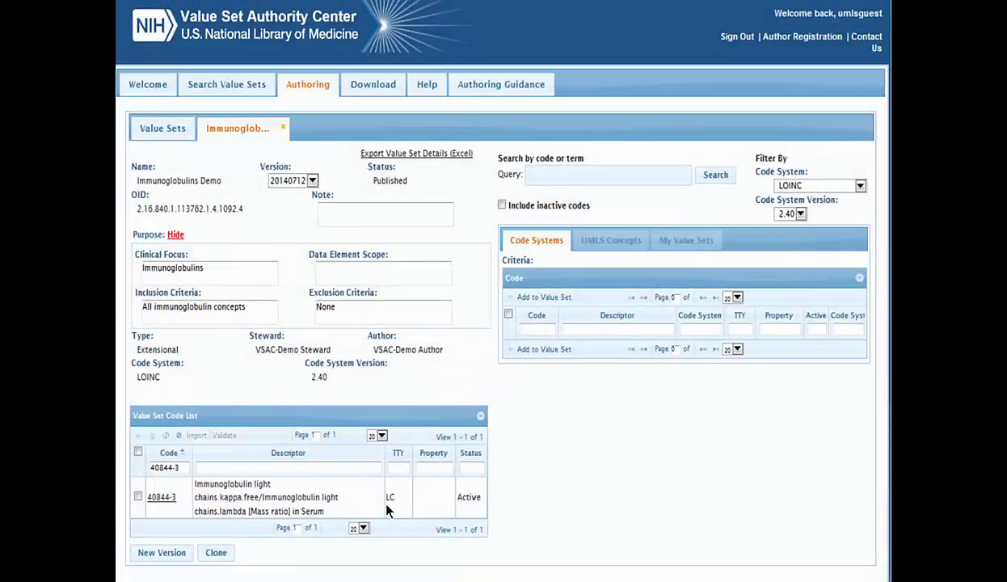
Step: Create a new draft version on LOINC 2.46 and clear the code filter to list all 97 codes
{"action": "left_click", "coordinate": [163, 552]}
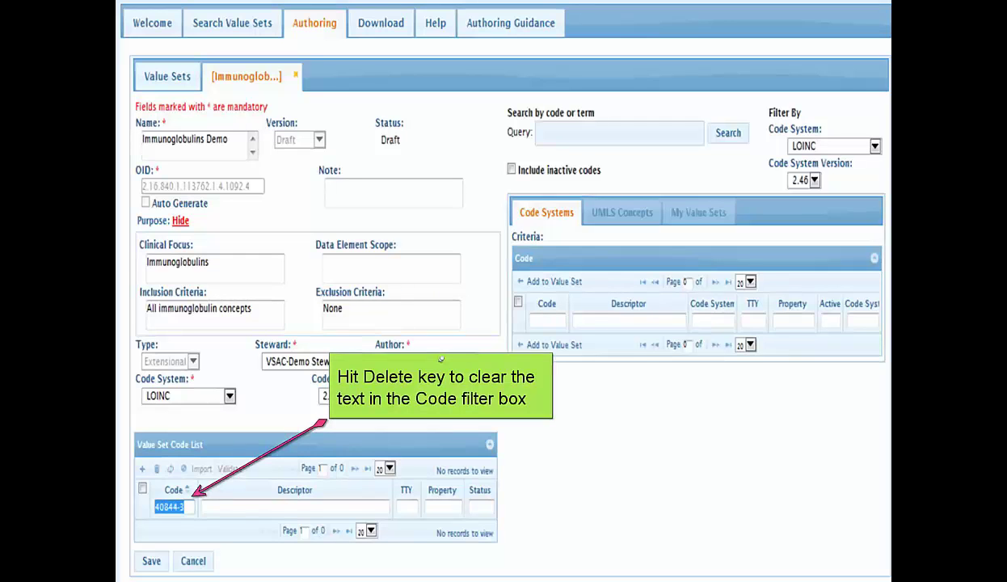
{"action": "key", "text": "Delete"}
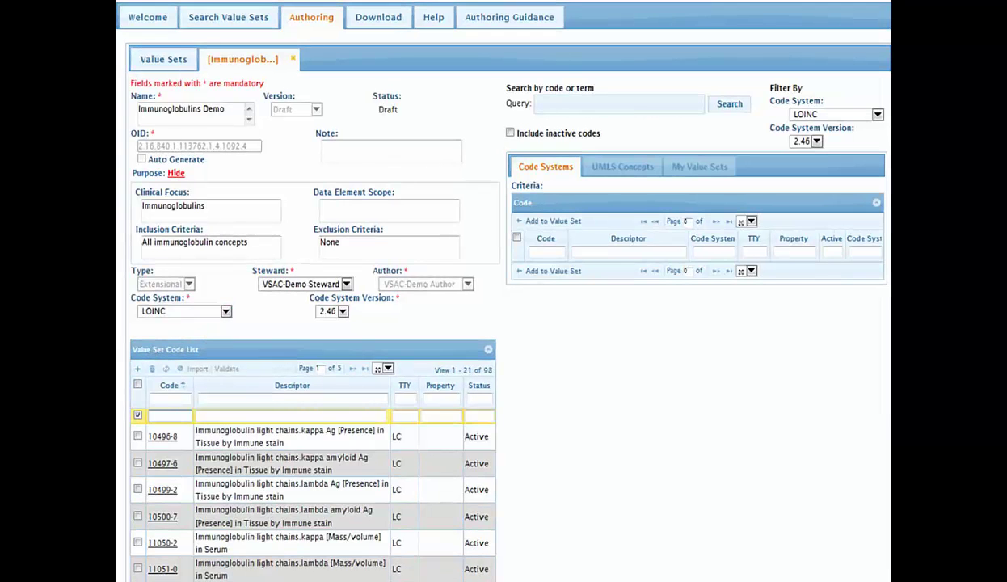
Step: Enter replacement code 48378-4 in a new row of the draft's code list
{"action": "type", "text": "48378-4"}
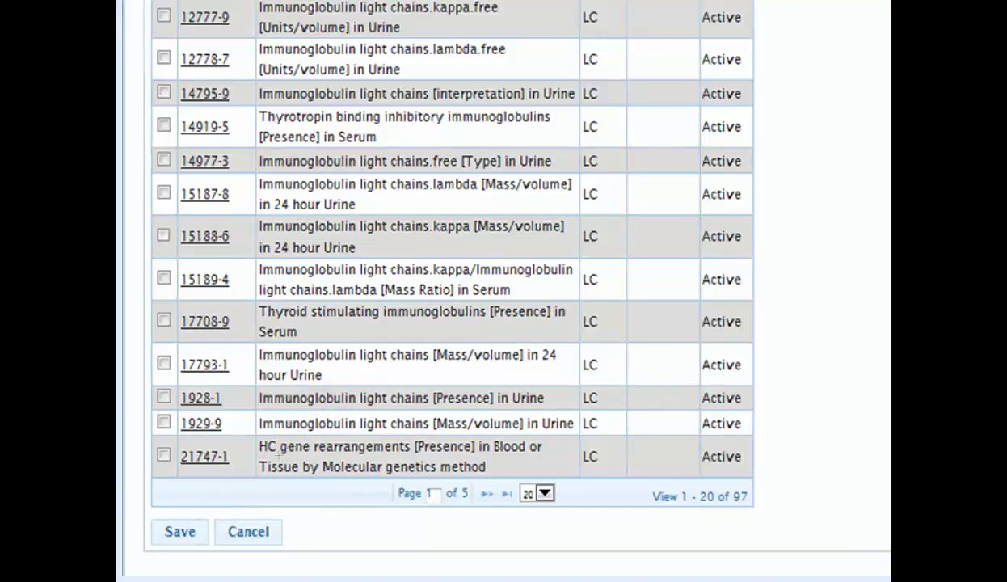
Step: Save, submit and approve the new 97-code version of Immunoglobulins Demo
{"action": "left_click", "coordinate": [189, 535]}
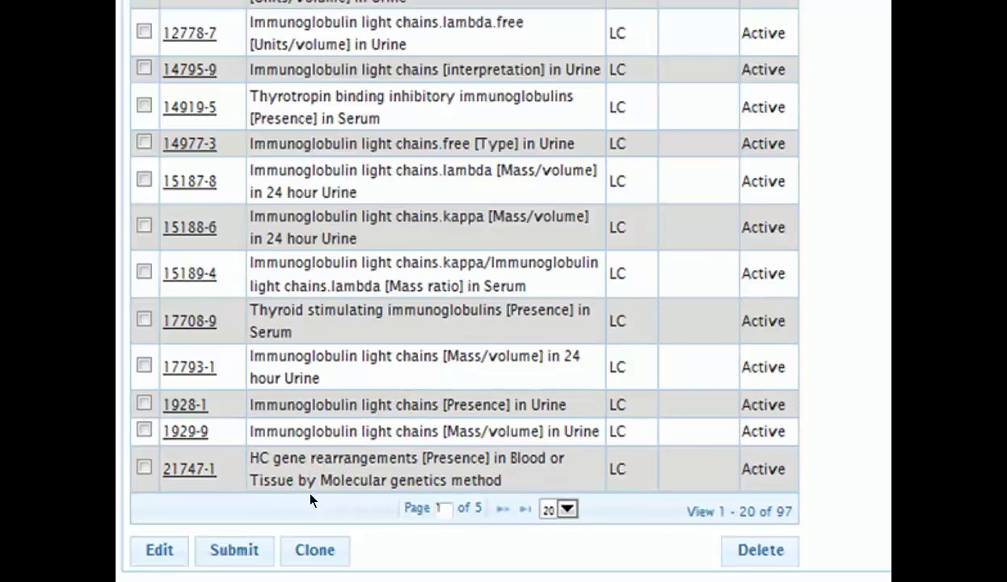
{"action": "left_click", "coordinate": [233, 553]}
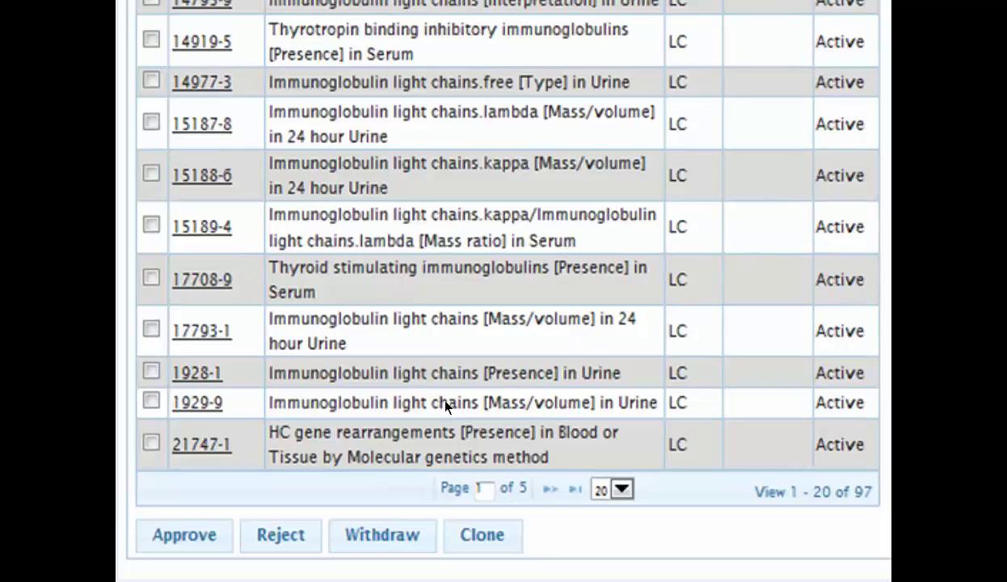
{"action": "left_click", "coordinate": [186, 536]}
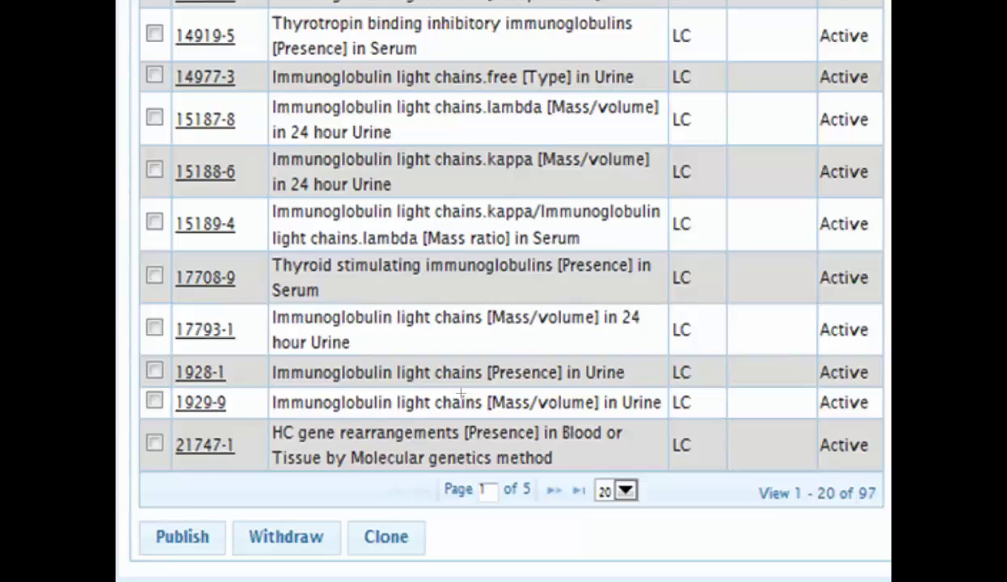
Step: Publish the approved version with a publication date of 07/15/2014
{"action": "left_click", "coordinate": [185, 540]}
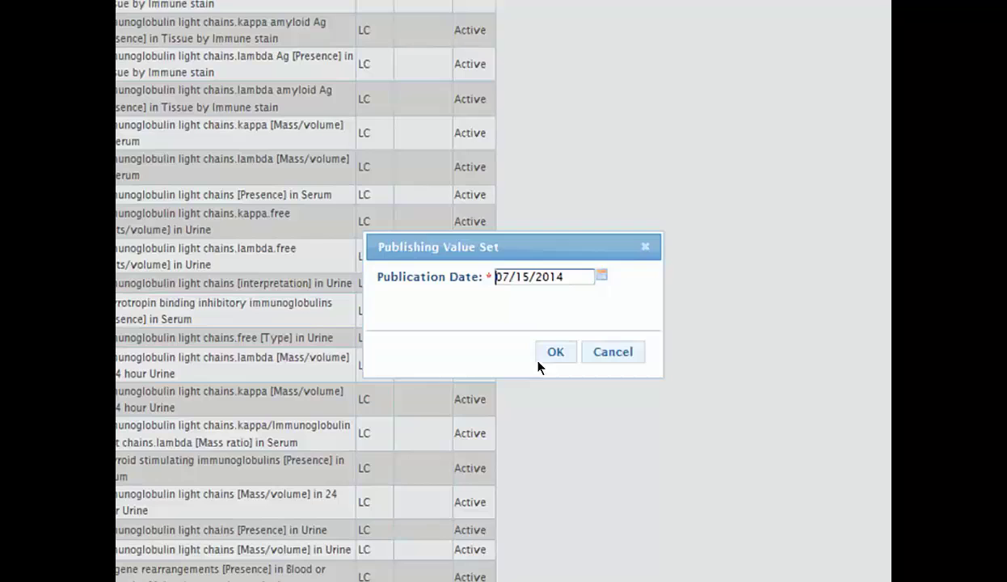
{"action": "left_click", "coordinate": [555, 353]}
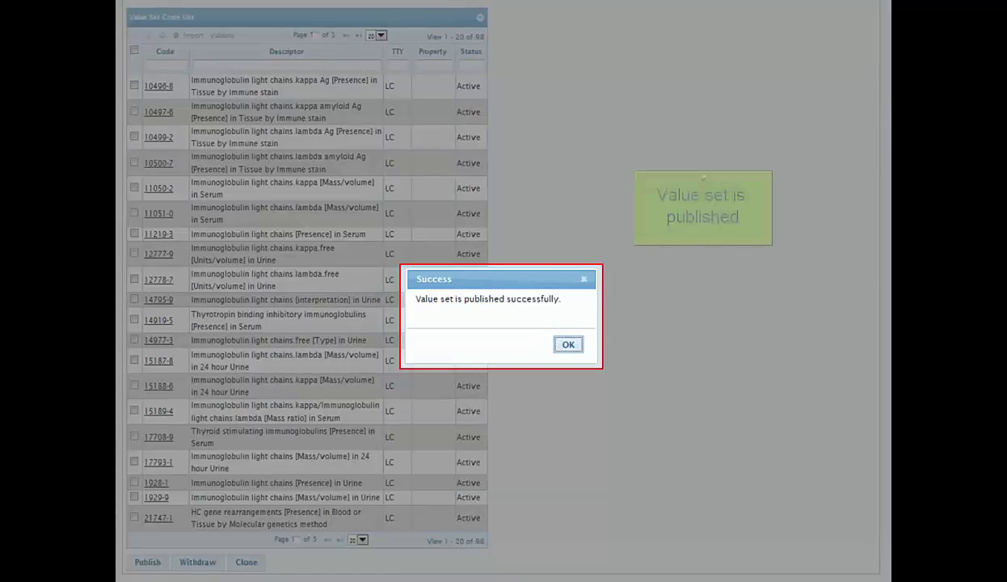